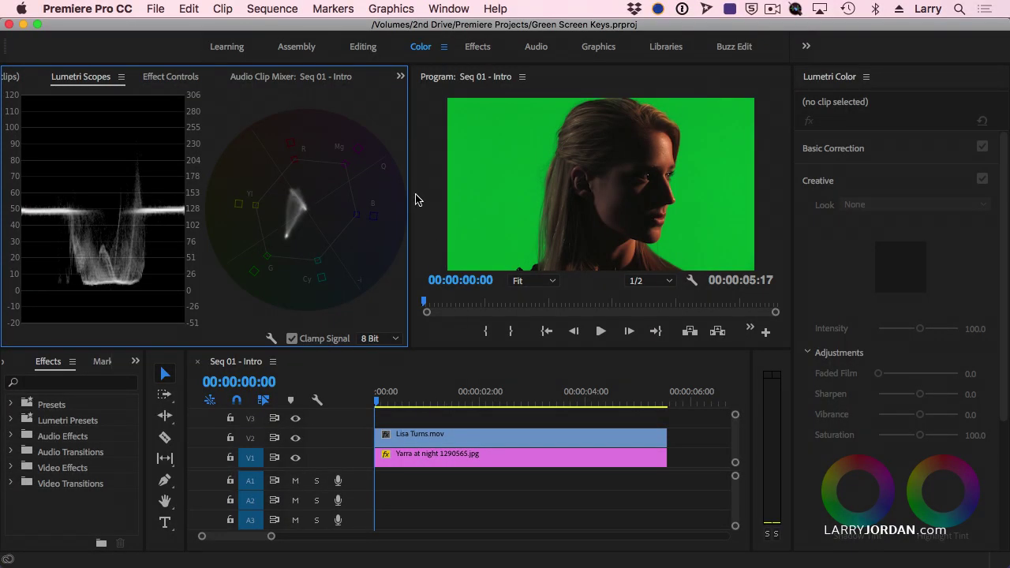
- Switch Premiere Pro to the Effects workspace
left_click(483, 50)
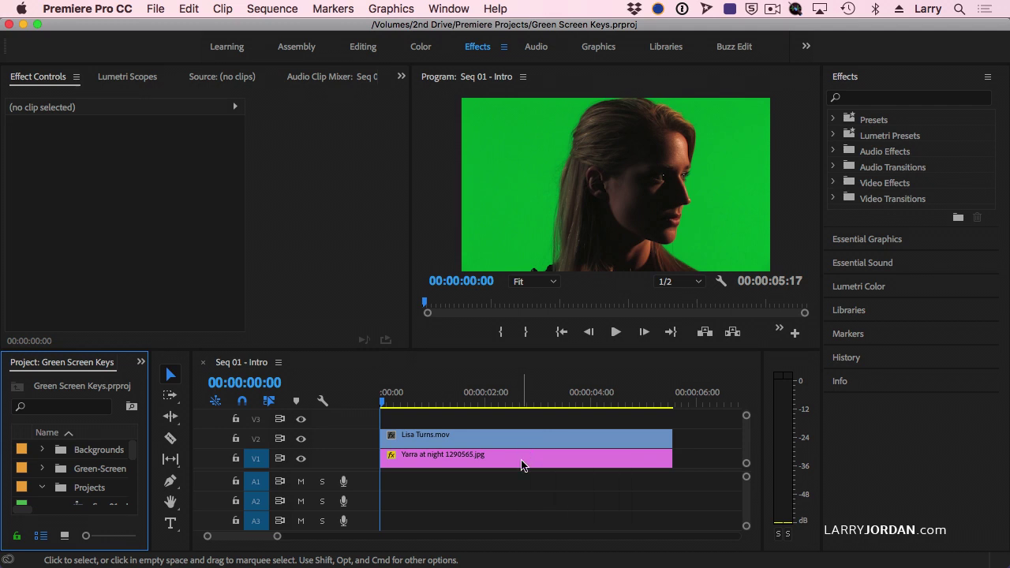
- Drag Ultra Key from Video Effects > Keying onto the Lisa Turns.mov clip on V2
left_click(516, 444)
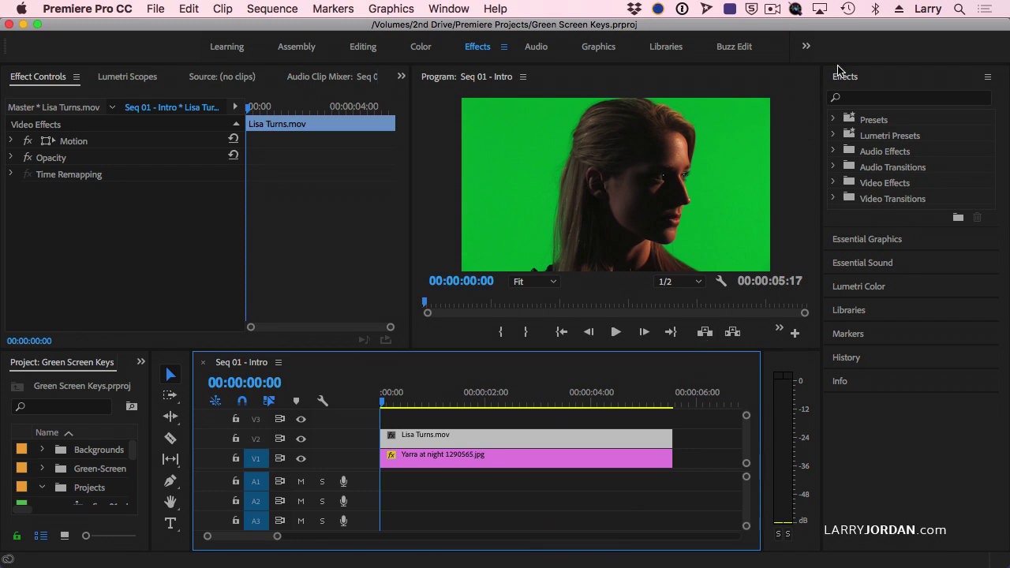
left_click(833, 182)
scroll(920, 235, "down", 5)
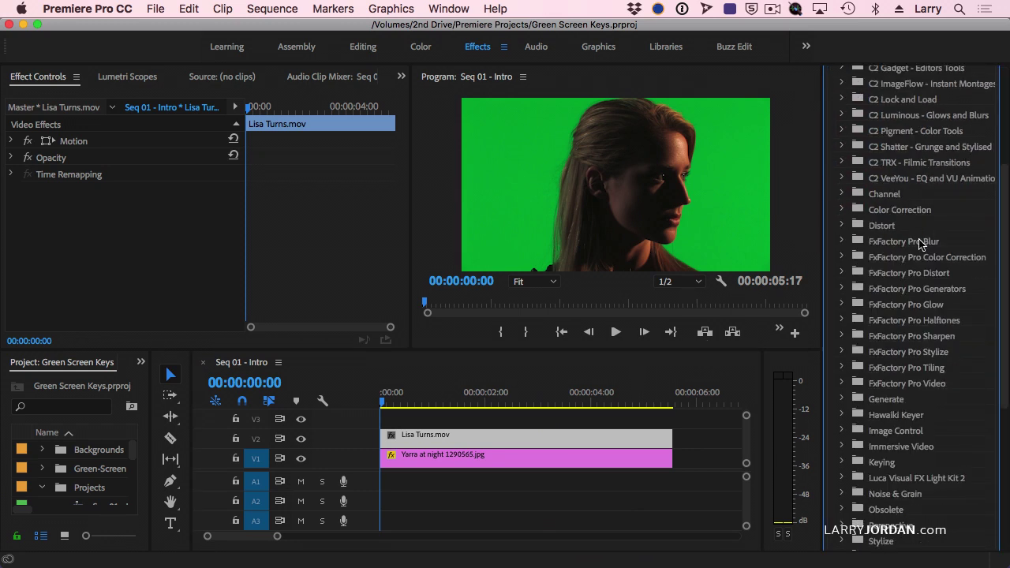
left_click(841, 463)
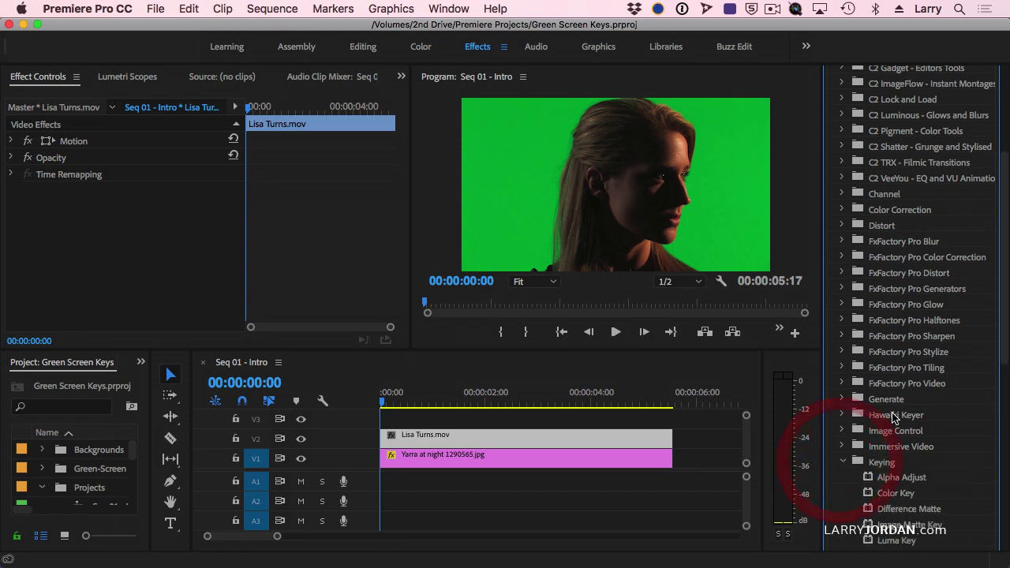
scroll(891, 434, "down", 8)
scroll(894, 418, "up", 7)
scroll(894, 418, "down", 10)
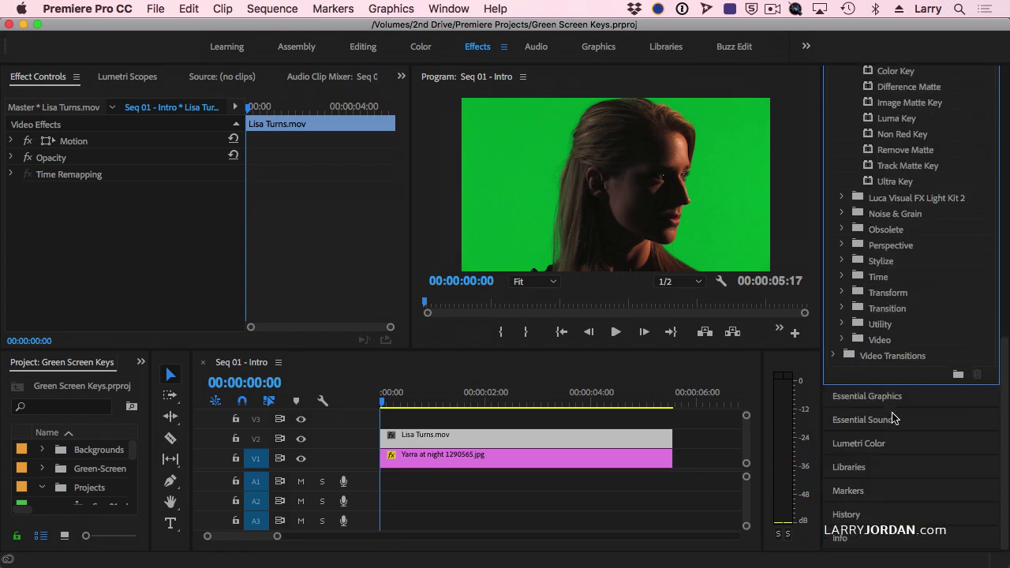
scroll(894, 419, "up", 8)
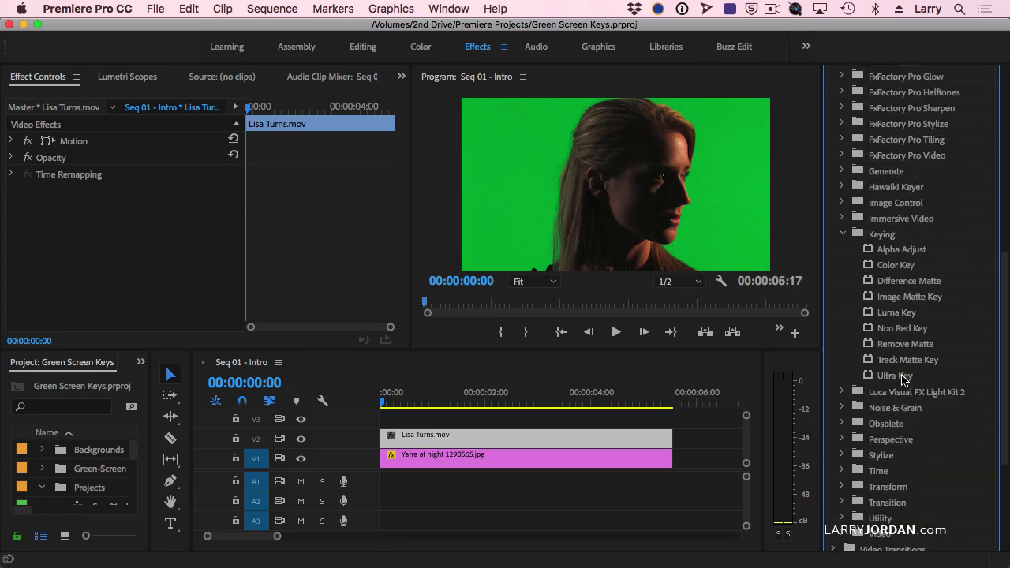
left_click(938, 377)
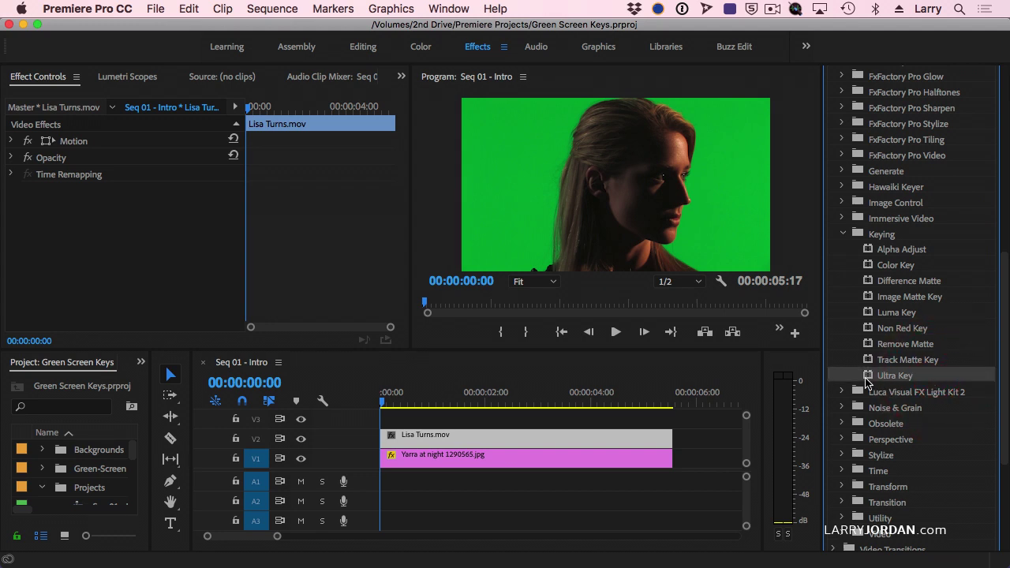
left_click_drag(868, 378, 492, 434)
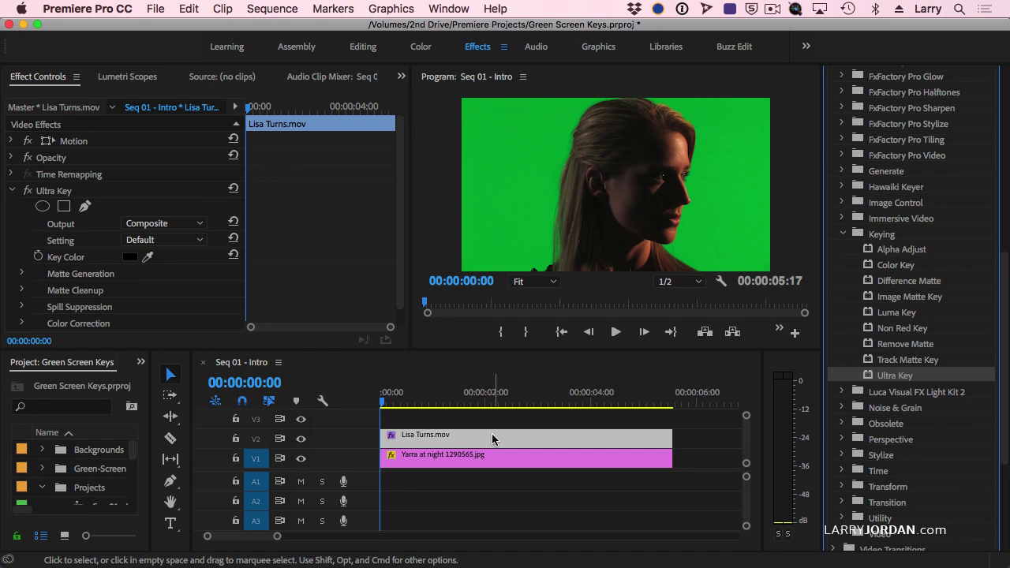
- Sample the green backdrop with Ultra Key's Key Color eyedropper to reveal the Yarra night image
left_click(492, 433)
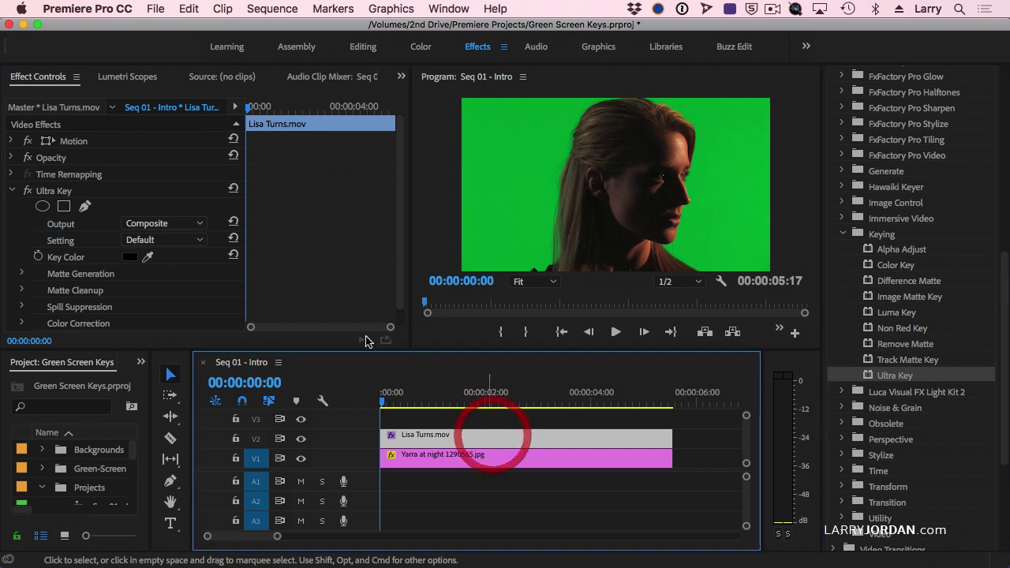
left_click(11, 192)
left_click(12, 191)
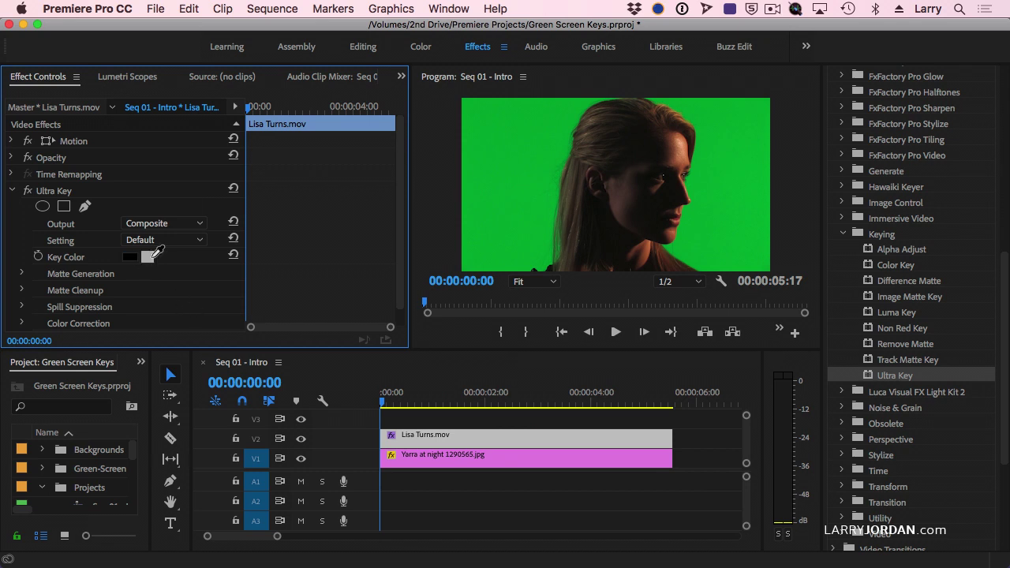
left_click(150, 253)
left_click(719, 169)
left_click(710, 202)
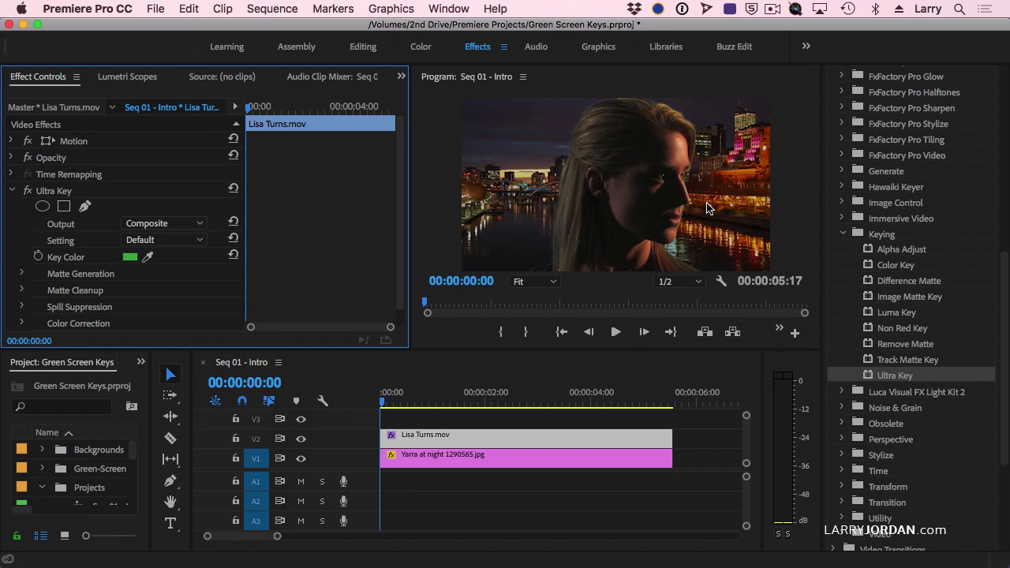
- Play the keyed composite and stop at 00:00:03:10
key("space")
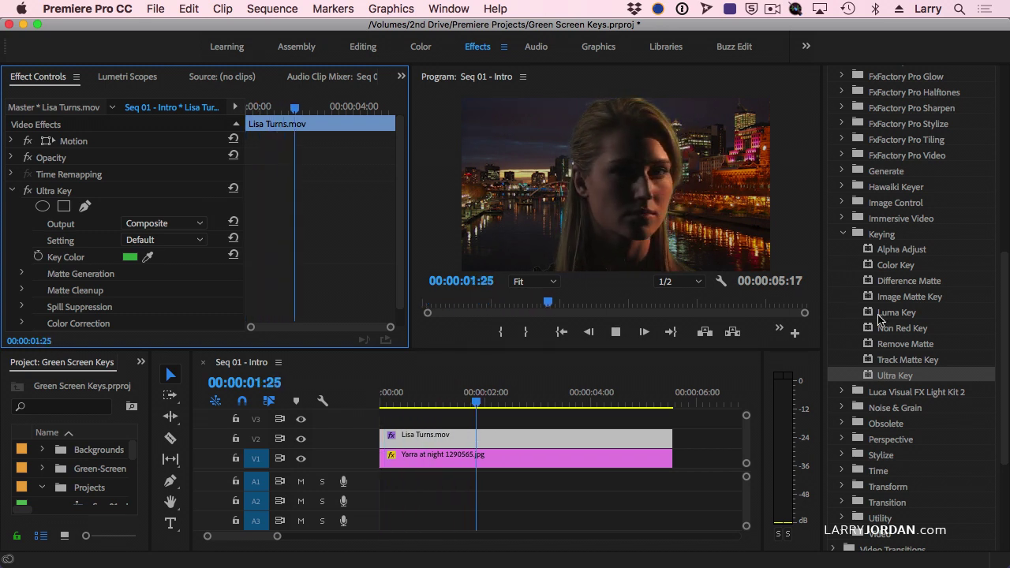
key("space")
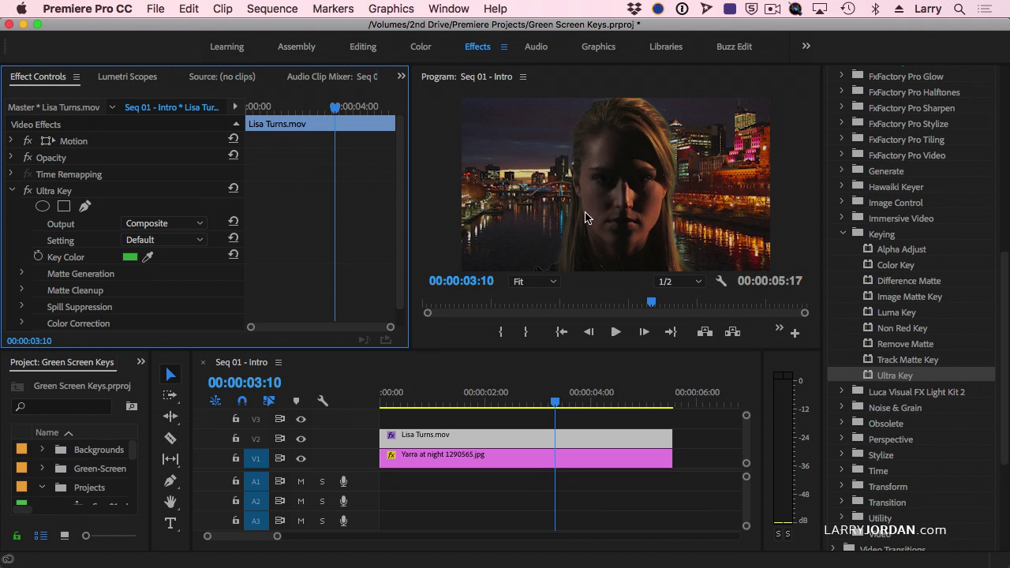
- Disable the Yarra at night clip on V1 so the woman shows over black
left_click(530, 468)
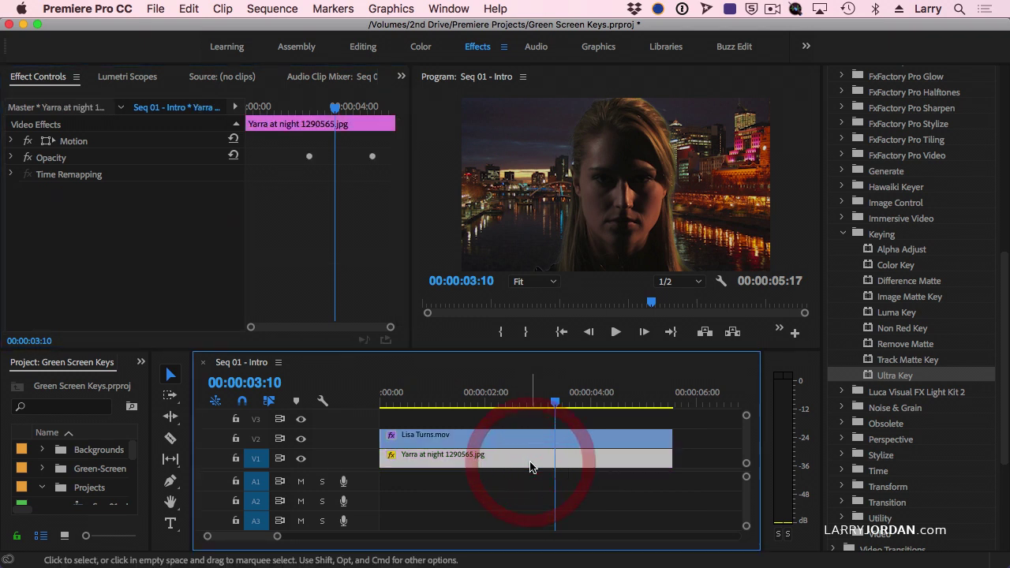
right_click(530, 467)
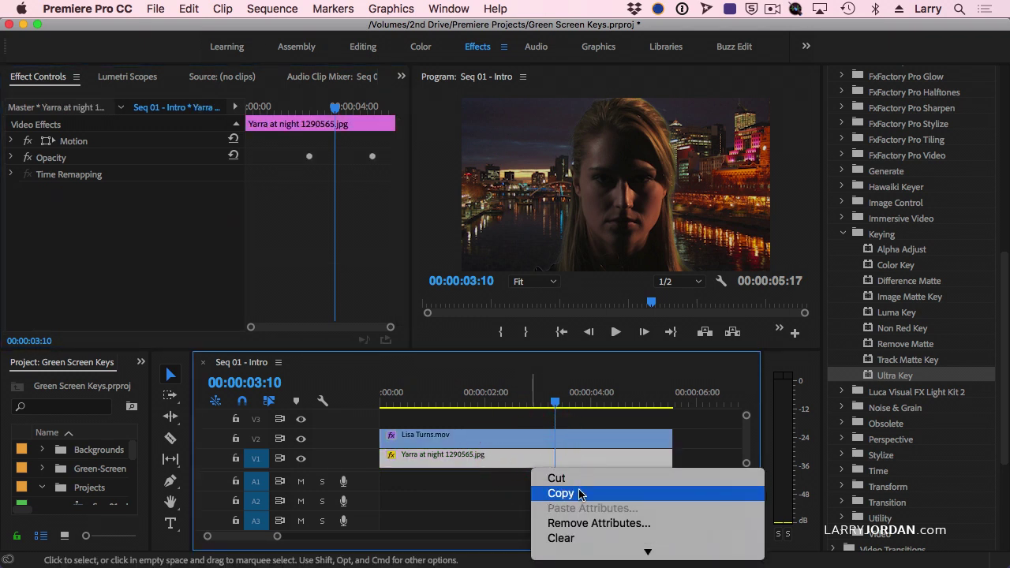
scroll(580, 495, "down", 3)
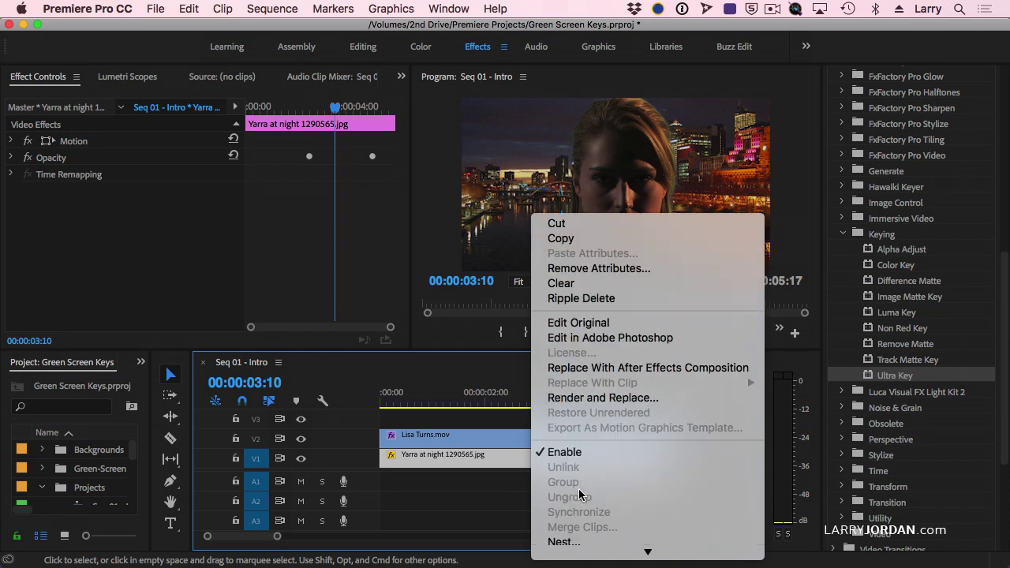
left_click(576, 456)
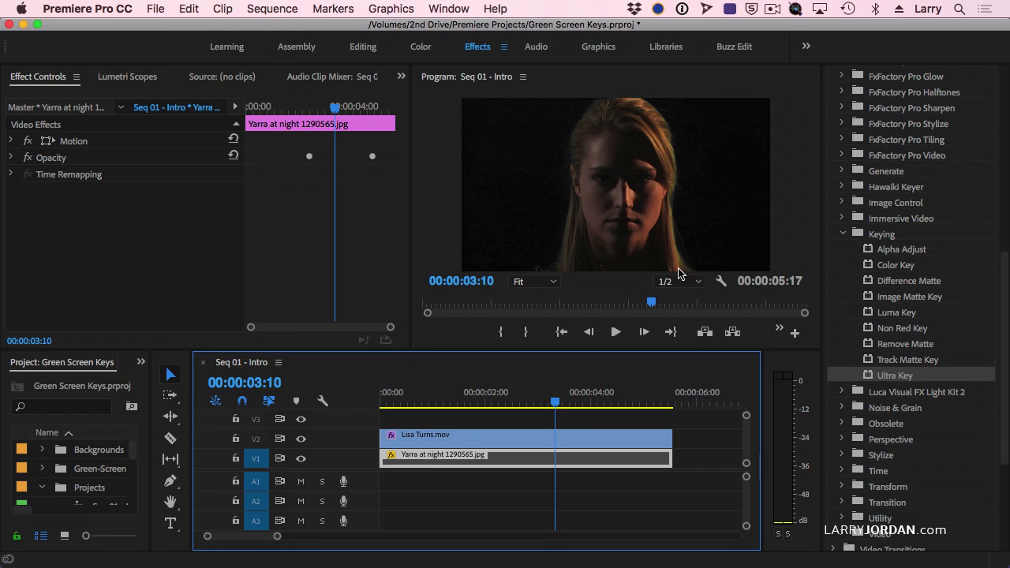
- Expand Ultra Key's Spill Suppression on Lisa Turns.mov and try Spill values between 85 and 100
left_click(570, 444)
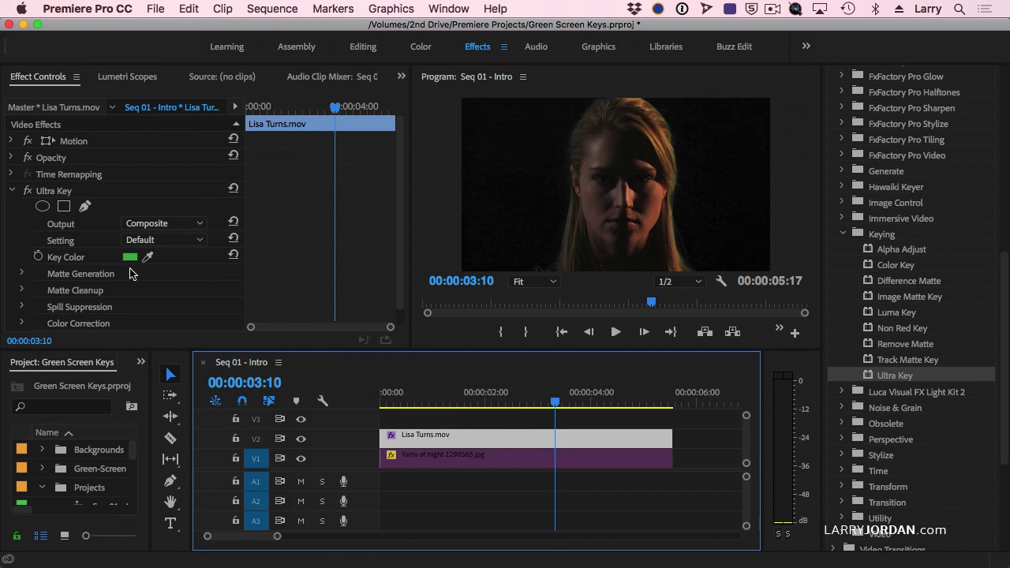
left_click(387, 269)
scroll(387, 270, "down", 1)
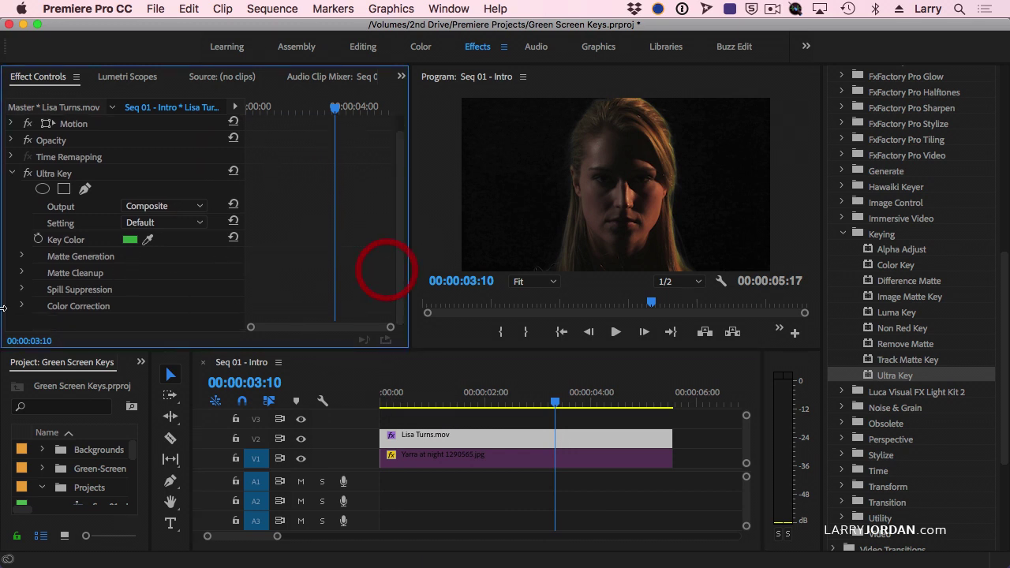
left_click(21, 289)
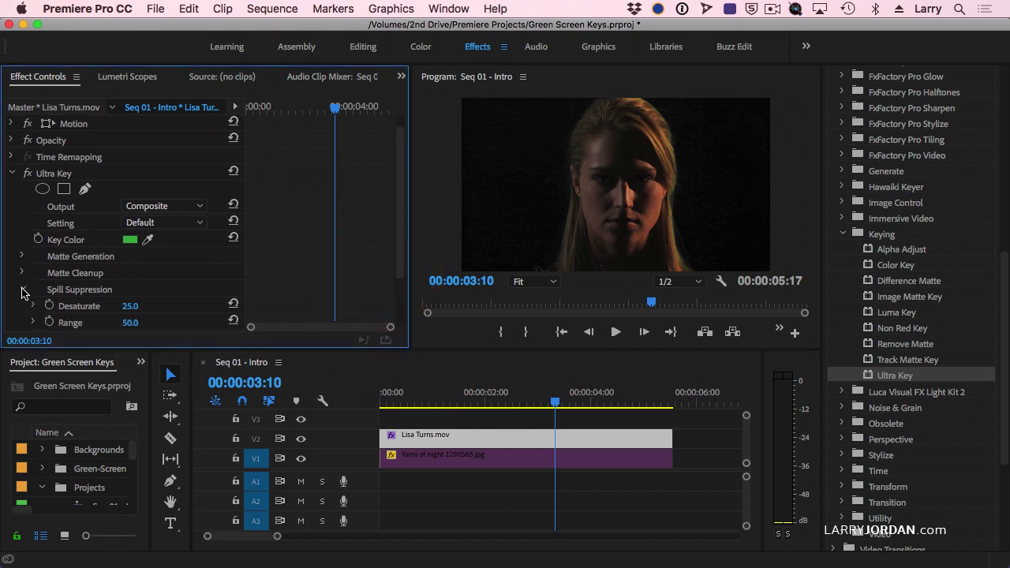
left_click_drag(399, 258, 387, 306)
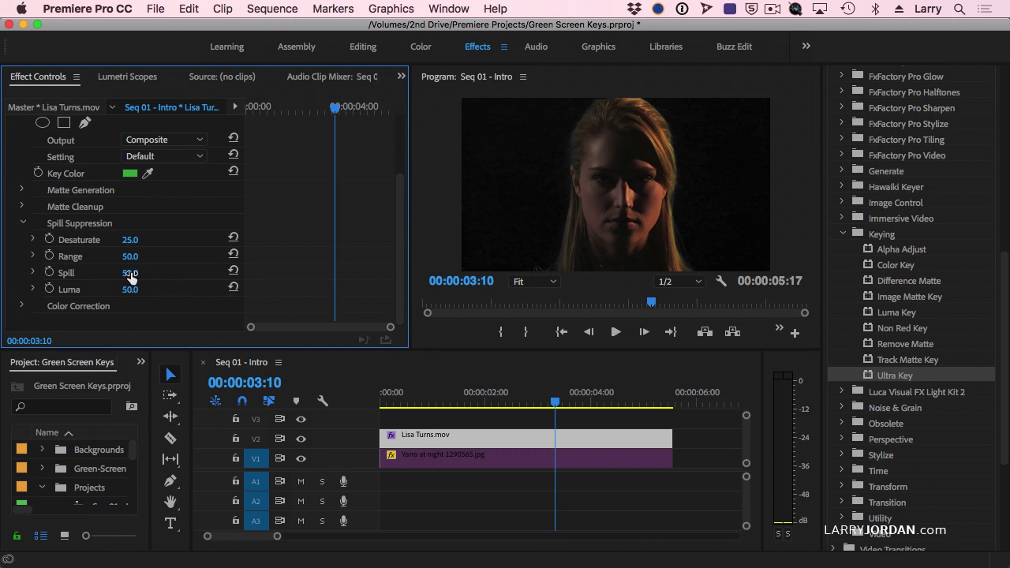
left_click_drag(131, 272, 170, 272)
left_click_drag(131, 272, 102, 273)
left_click_drag(130, 273, 108, 272)
- Set Desaturate to 17 and Spill to 70
left_click(129, 239)
key("Return")
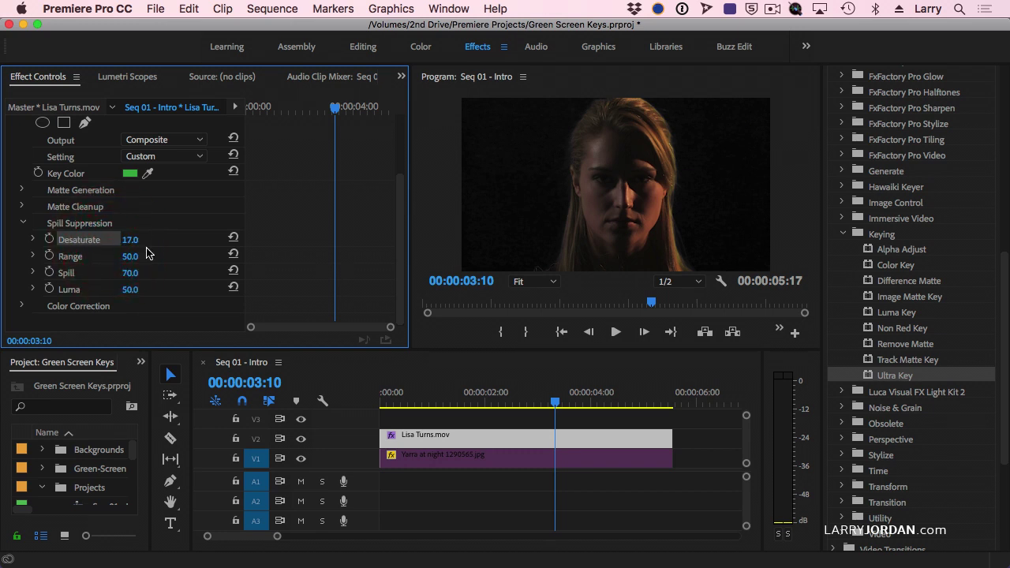
left_click_drag(127, 273, 142, 273)
left_click(134, 273)
- Re-enable the Yarra at night clip and return the playhead to the sequence start
left_click(462, 459)
right_click(465, 464)
mouse_move(505, 564)
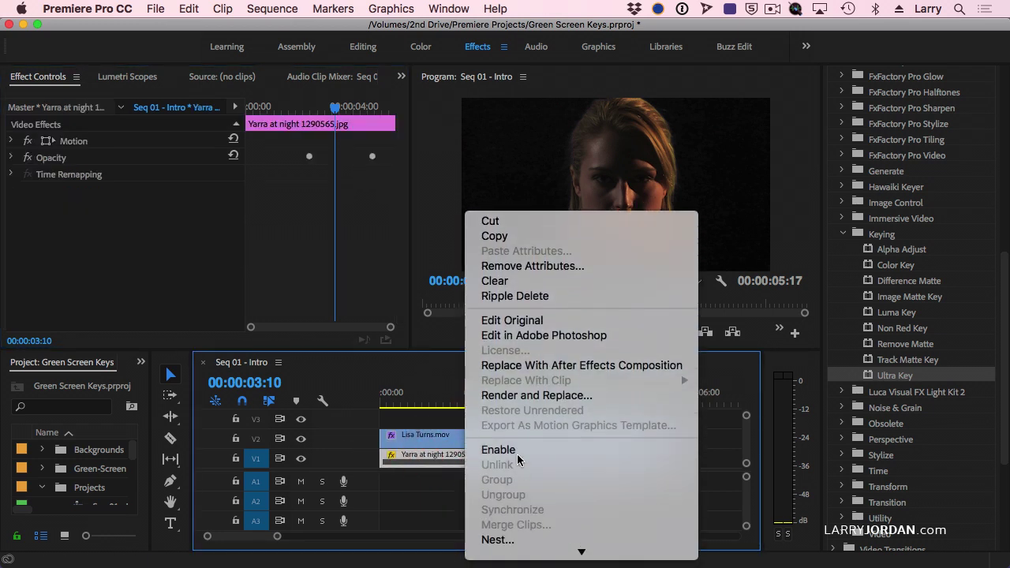
left_click(511, 453)
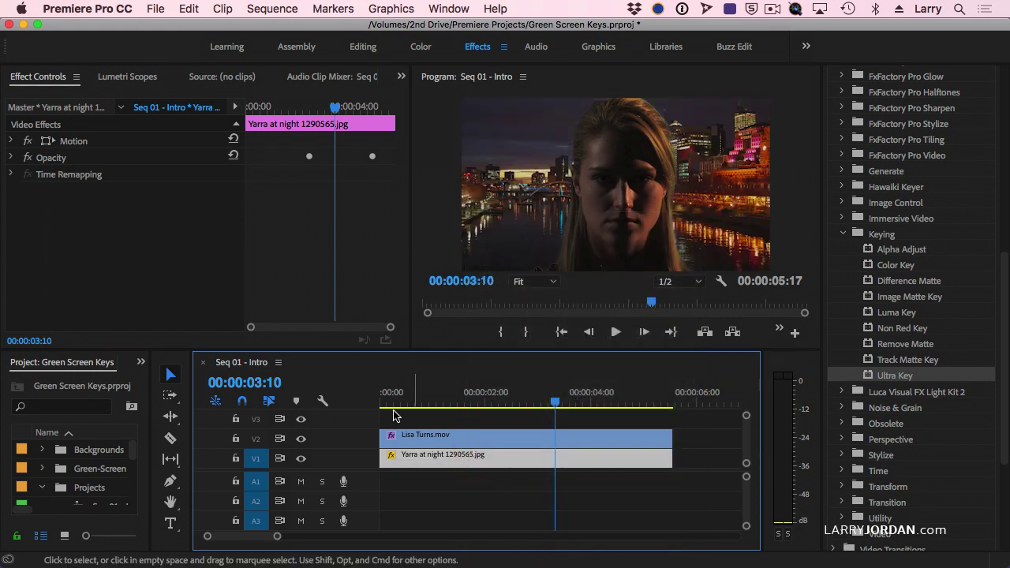
key("Home")
left_click(345, 394)
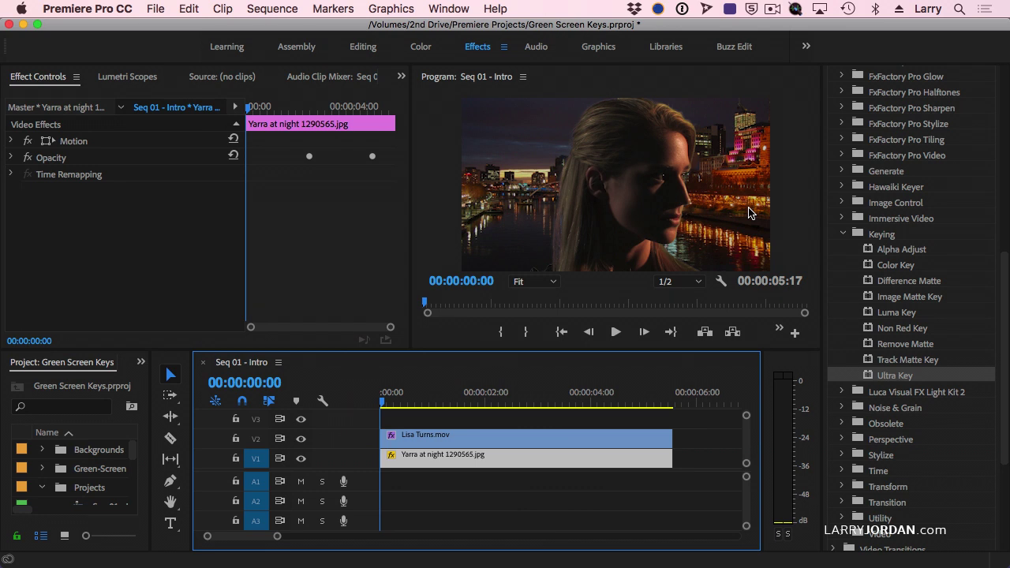
left_click(582, 462)
- Apply Gaussian Blur from Blur & Sharpen to the Yarra at night background clip
left_click(533, 460)
scroll(859, 197, "up", 10)
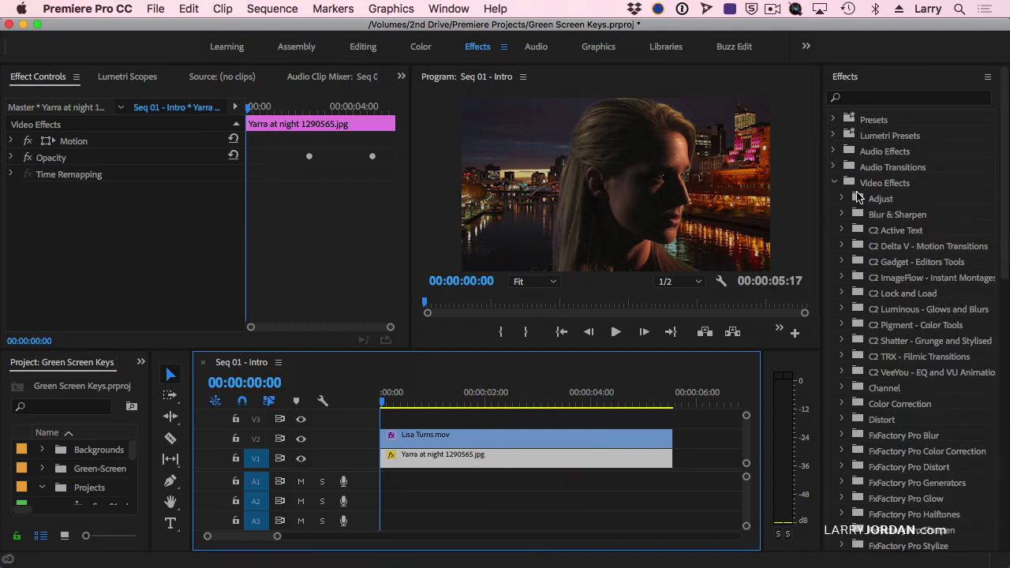
left_click(842, 166)
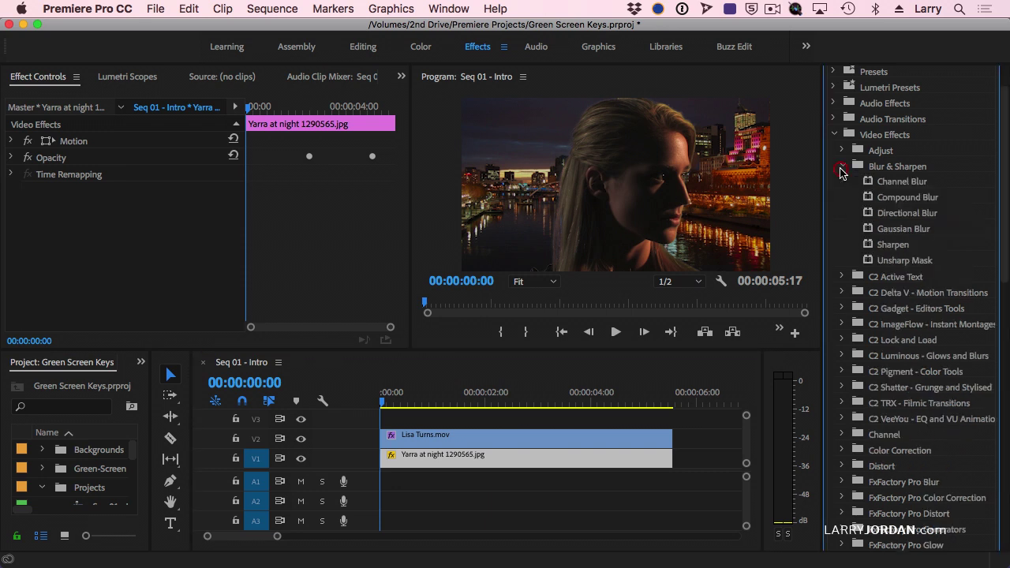
left_click(871, 230)
left_click_drag(871, 230, 590, 458)
left_click(590, 457)
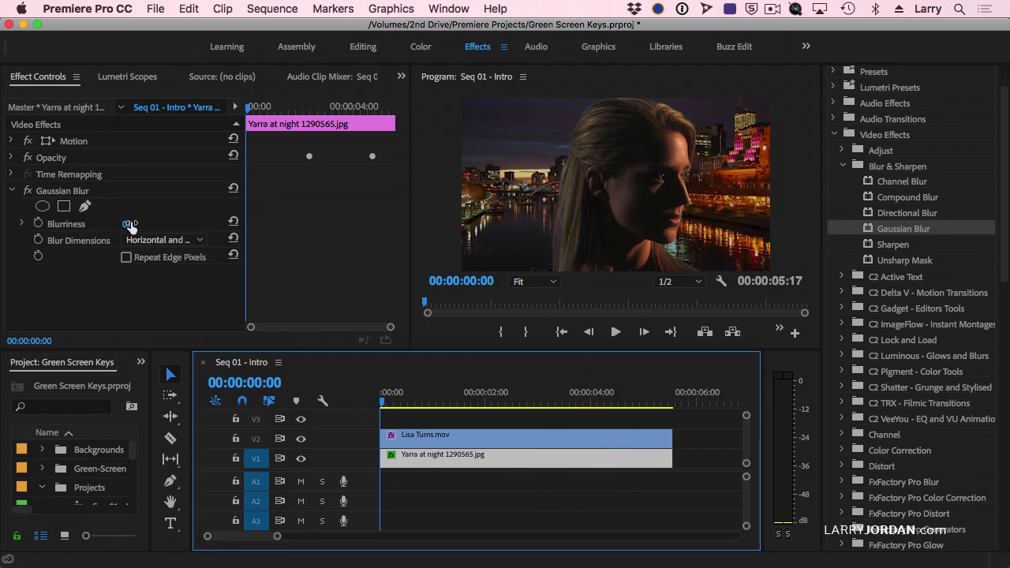
- Try Blurriness values of 151, 25 and 3, settling on a soft 18
left_click_drag(130, 224, 190, 224)
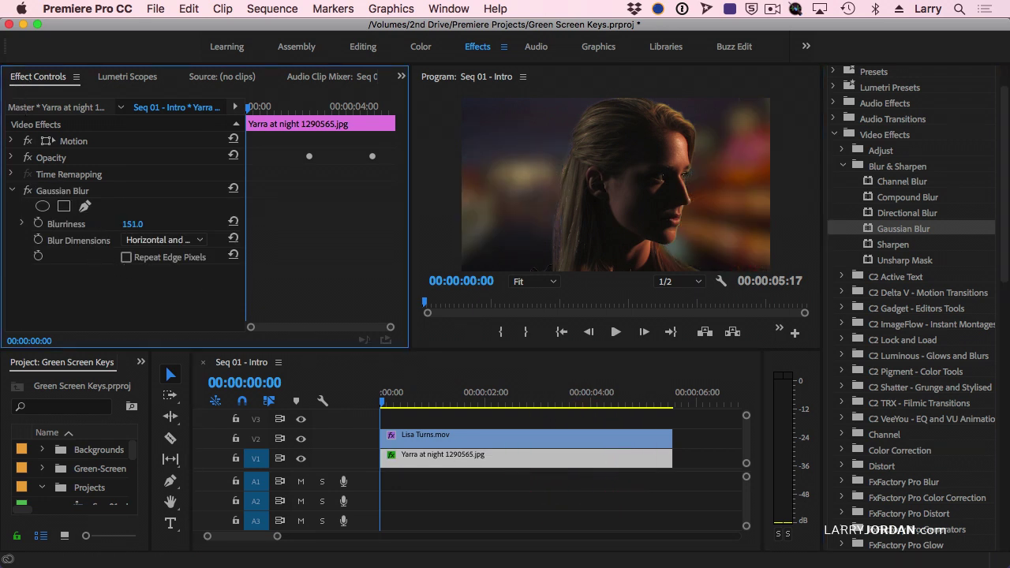
left_click(135, 221)
type("25")
key("Return")
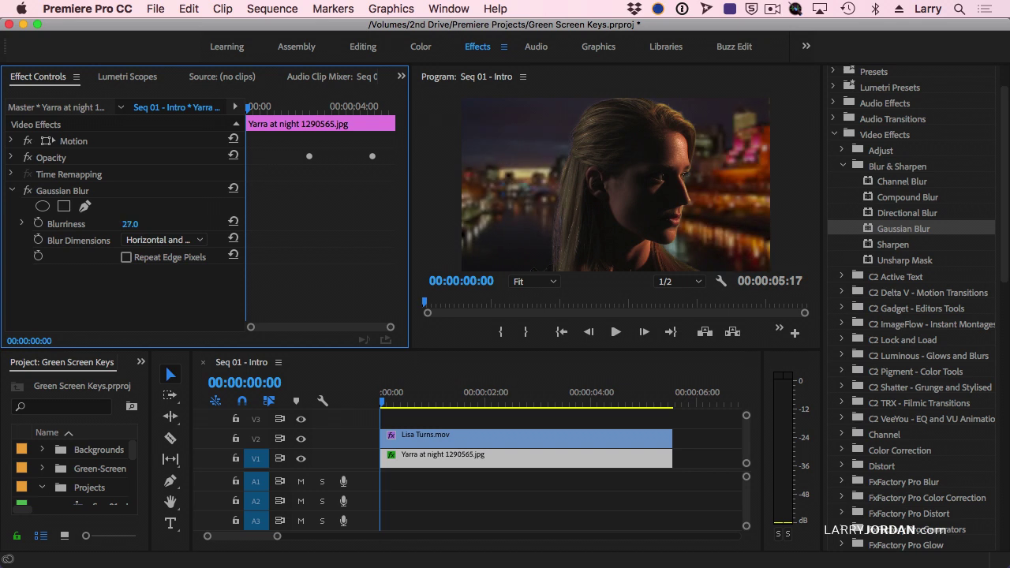
left_click(130, 224)
type("3")
key("Return")
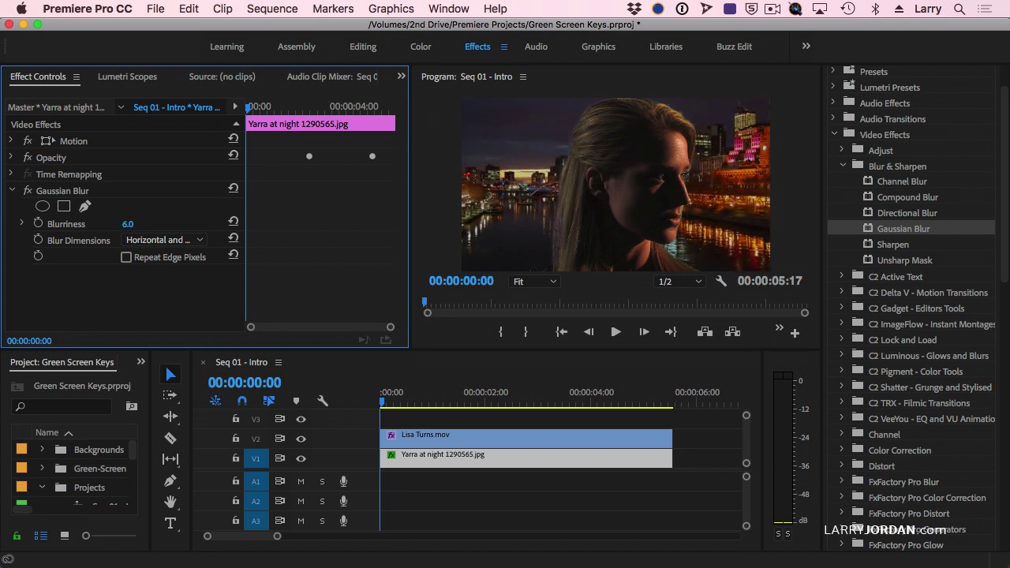
left_click_drag(127, 225, 135, 224)
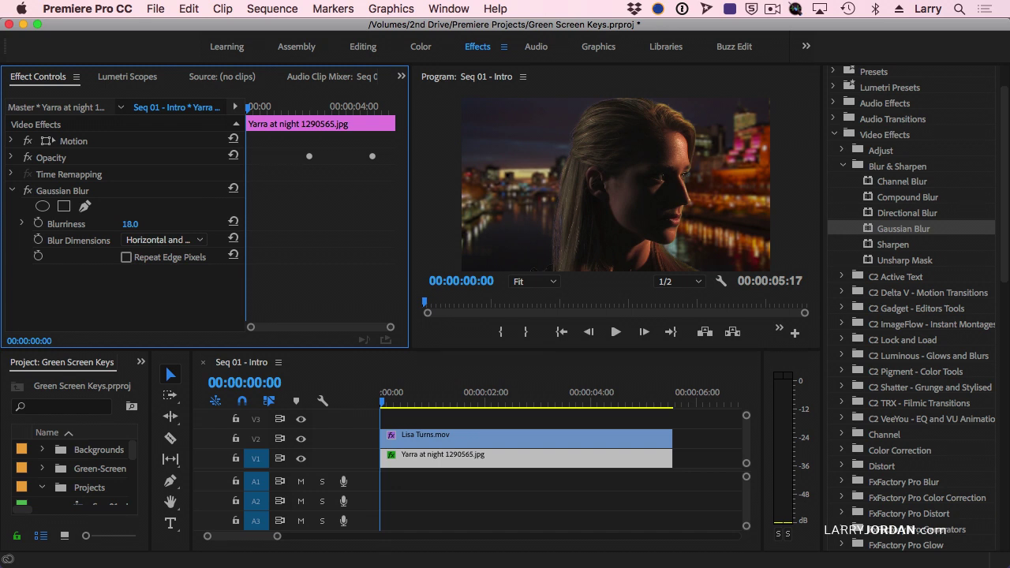
- Play the sequence briefly to inspect the key over the blurred background
left_click(355, 402)
key("space")
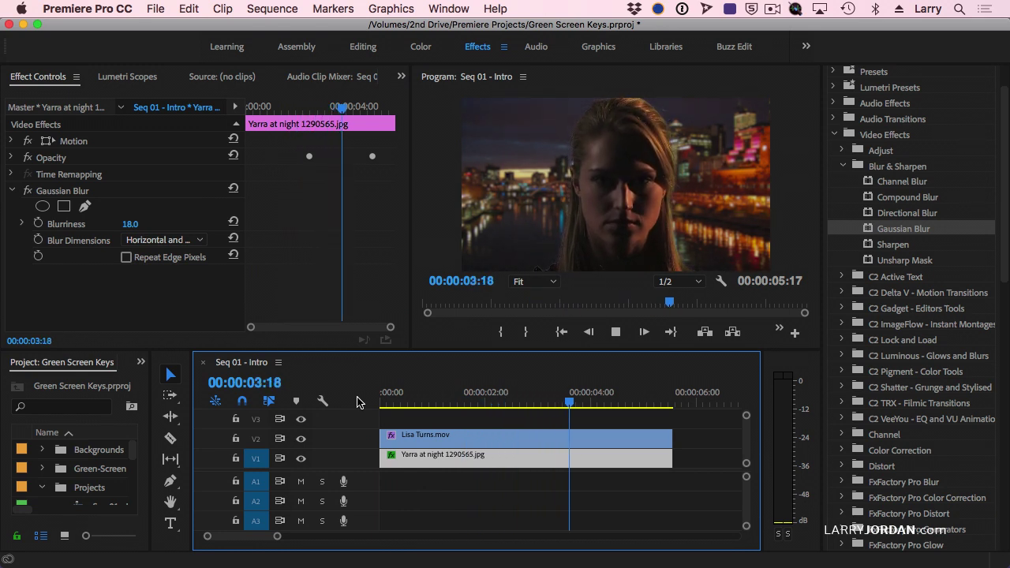
key("space")
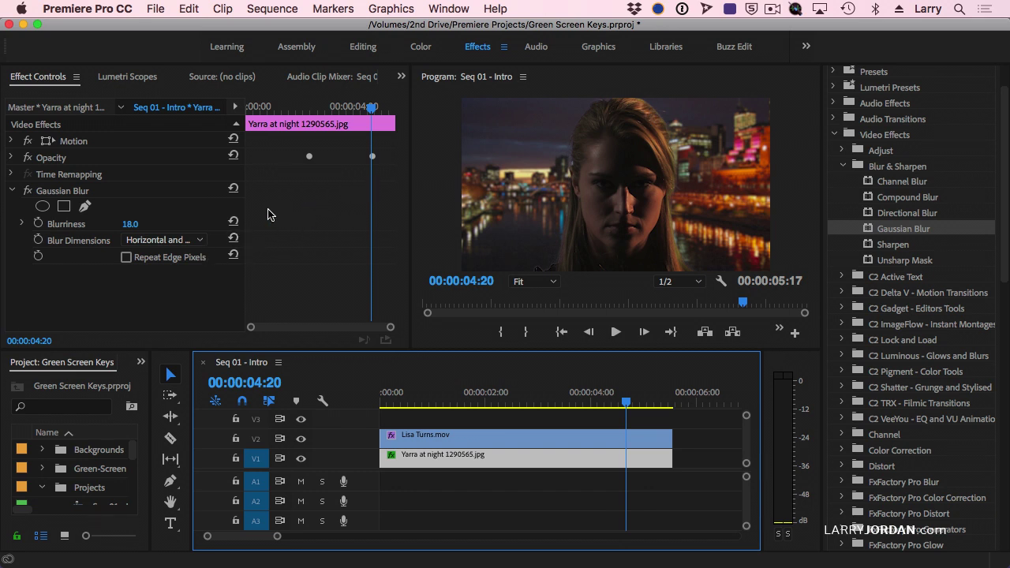
- Set Ultra Key's Matte Cleanup Choke to 40 on Lisa Turns.mov
left_click(493, 438)
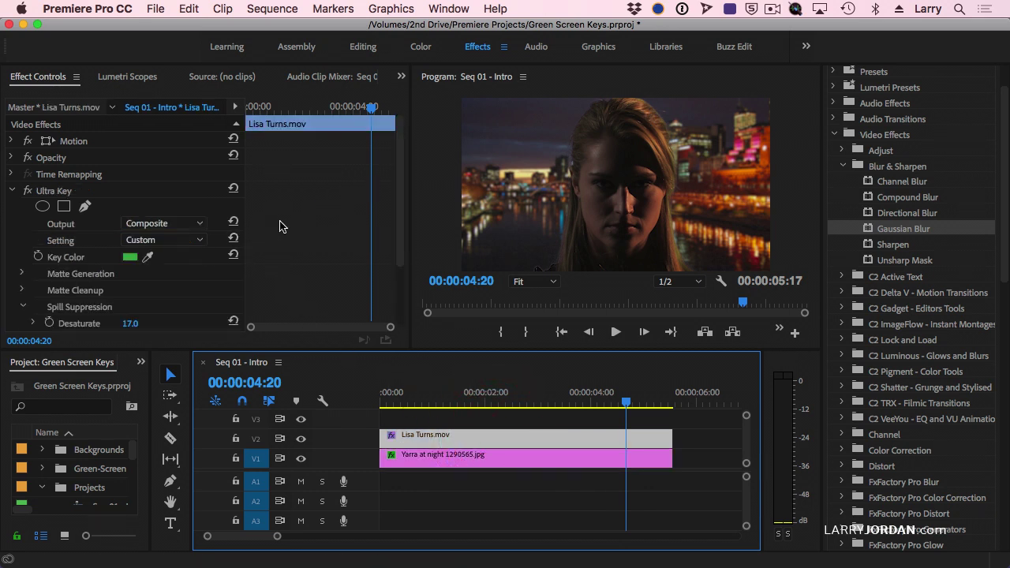
left_click(389, 213)
scroll(379, 236, "down", 3)
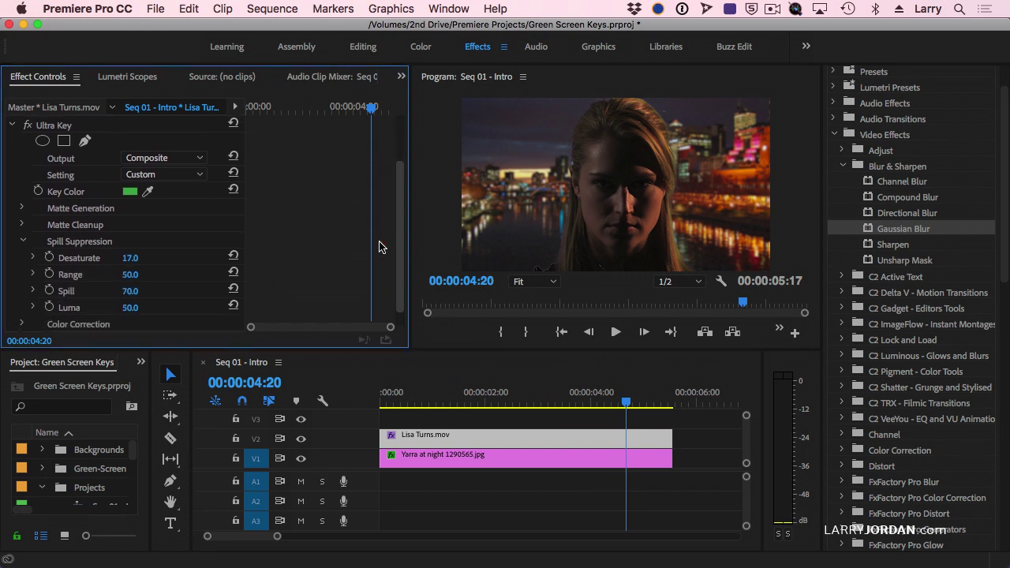
left_click(22, 225)
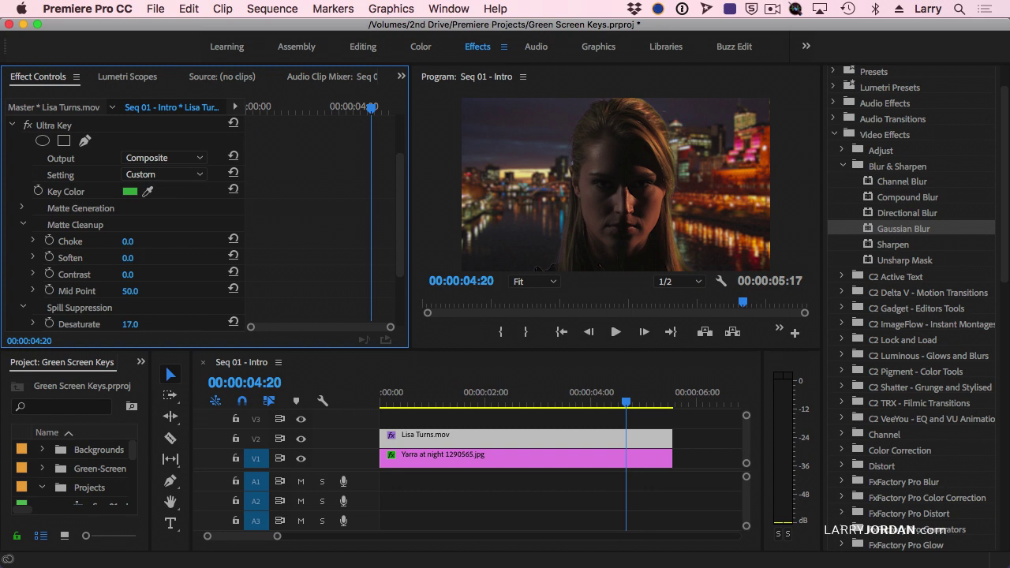
left_click_drag(127, 242, 164, 242)
left_click(340, 392)
key("Home")
key("space")
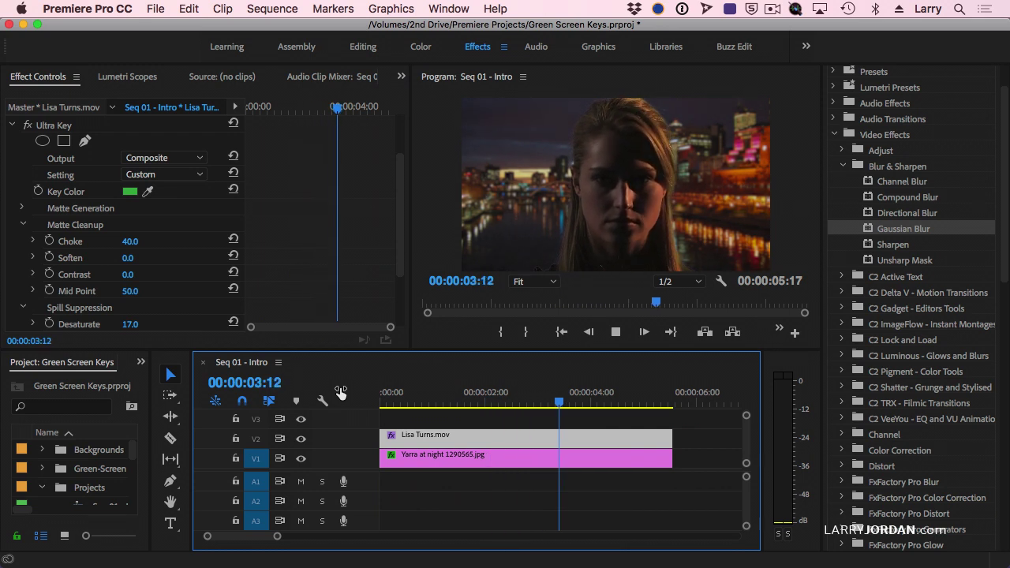
key("space")
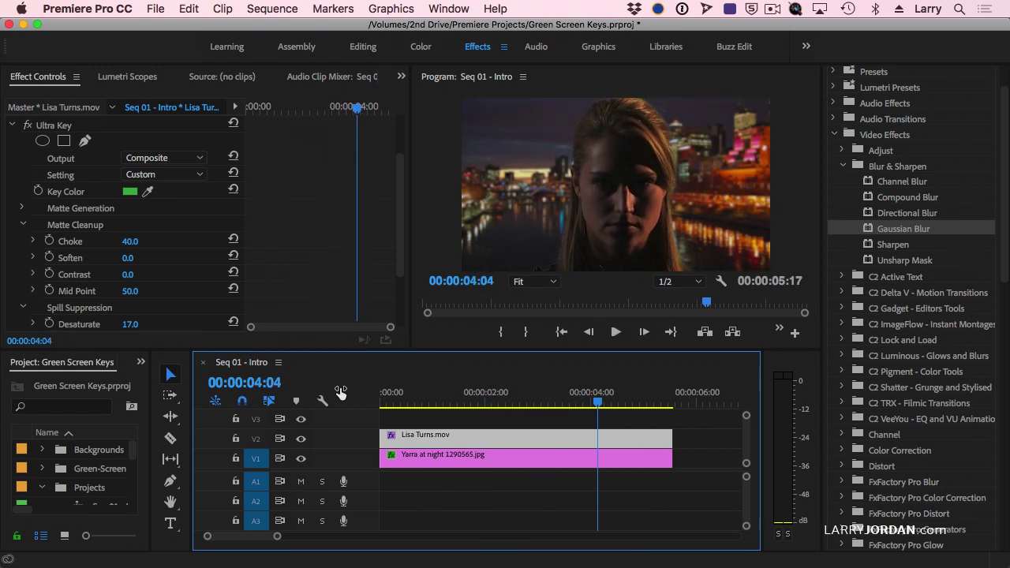